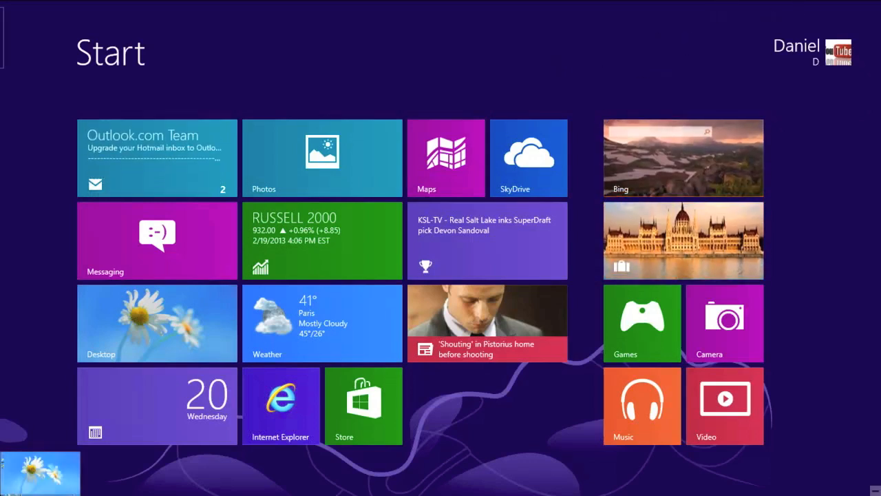
Step: Switch from the Start screen to the desktop via the Desktop thumbnail
{"action": "left_click", "coordinate": [40, 474]}
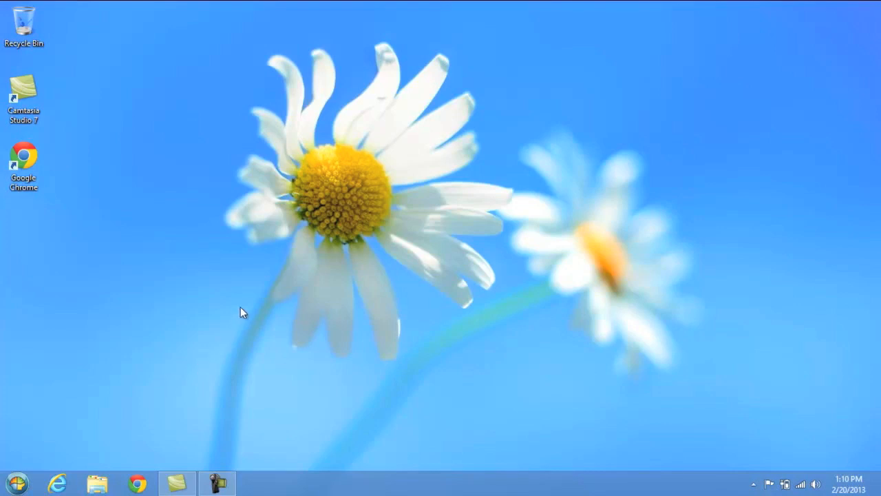
Step: Reach the Sleep, Shut down and Update and restart choices through the charms bar's Settings power button
{"action": "left_click", "coordinate": [854, 241]}
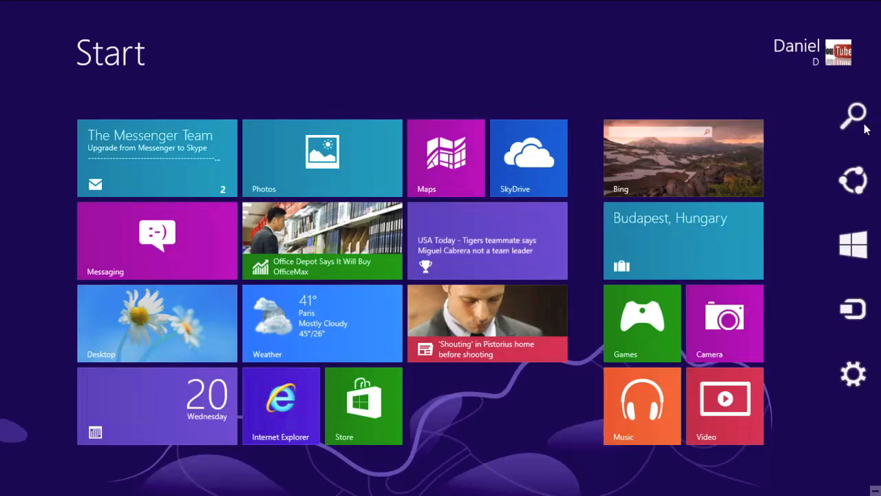
{"action": "left_click", "coordinate": [854, 382]}
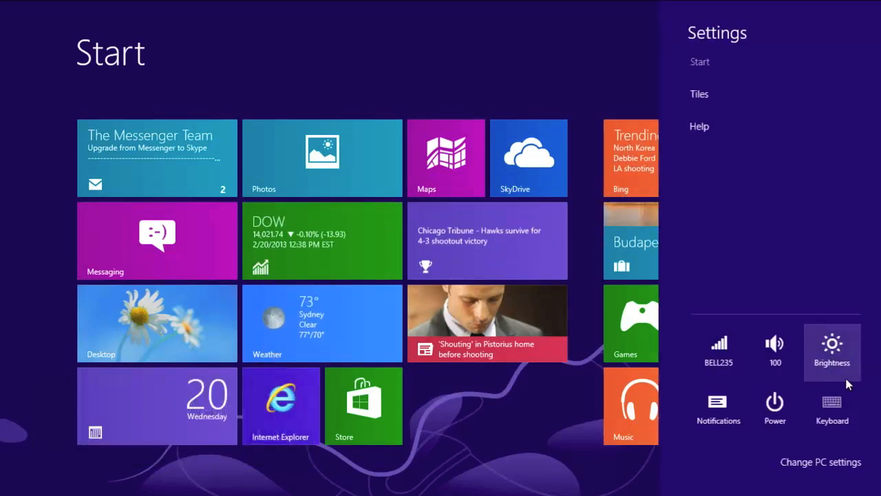
{"action": "left_click", "coordinate": [780, 418]}
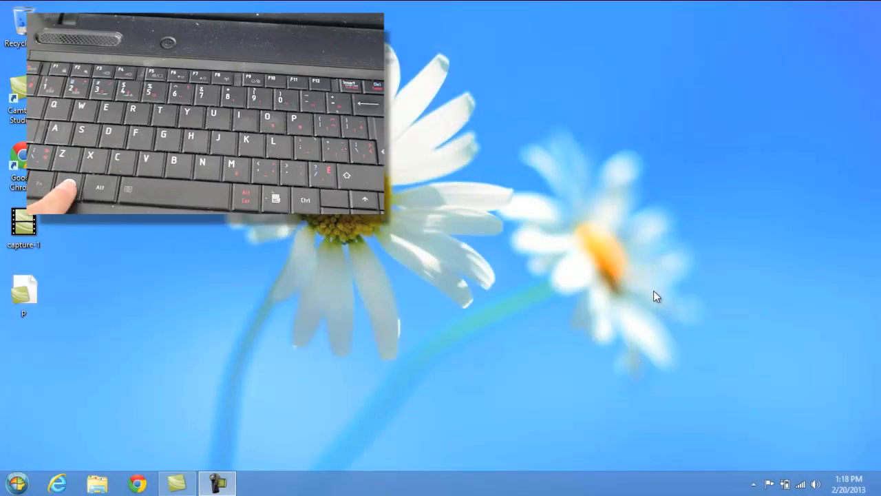
Step: Reach the power choices with Win+I from the desktop, then return to the Start screen
{"action": "key", "text": "super+i"}
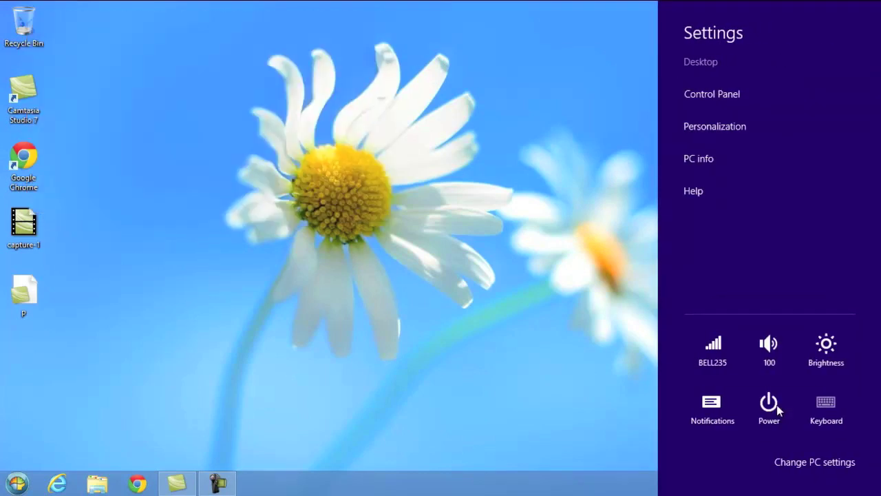
{"action": "left_click", "coordinate": [778, 408]}
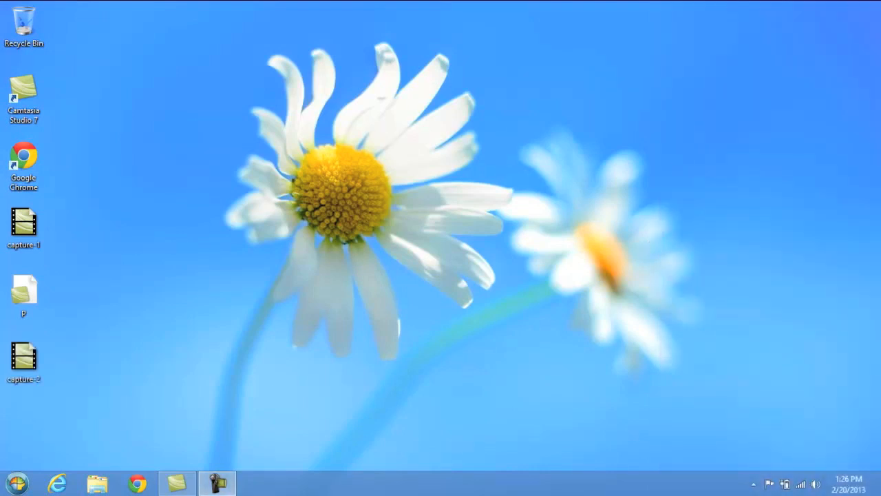
{"action": "left_click", "coordinate": [854, 245]}
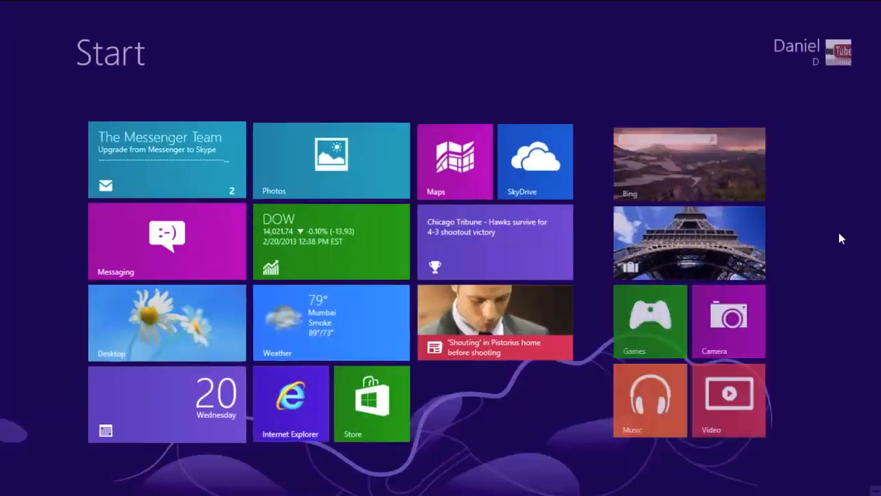
Step: Search the charms bar for "con" and launch Control Panel from the results
{"action": "key", "text": "super+c"}
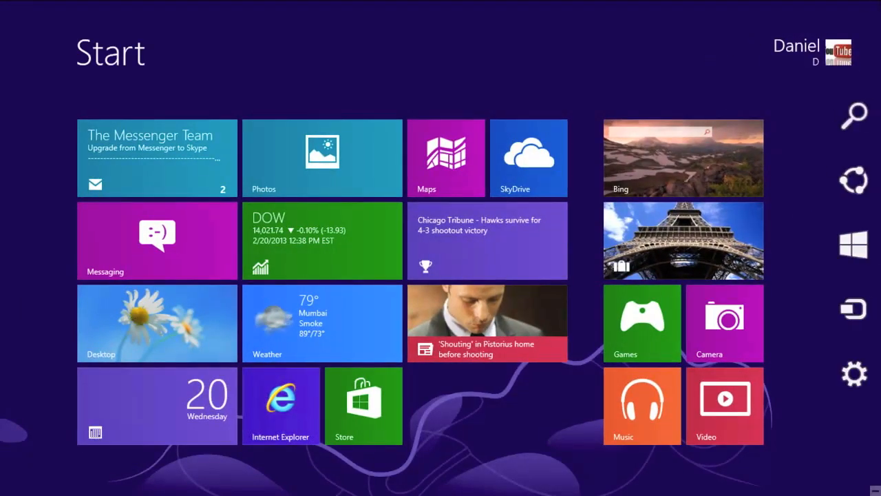
{"action": "left_click", "coordinate": [857, 124]}
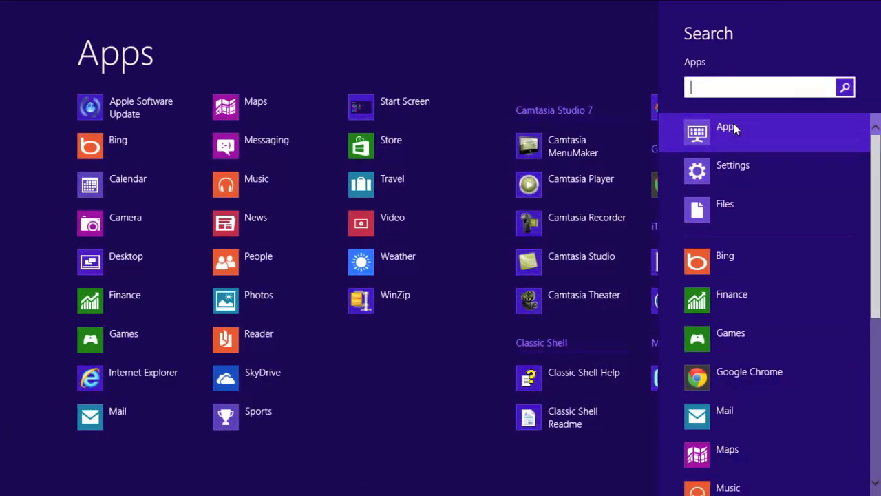
{"action": "type", "text": "con"}
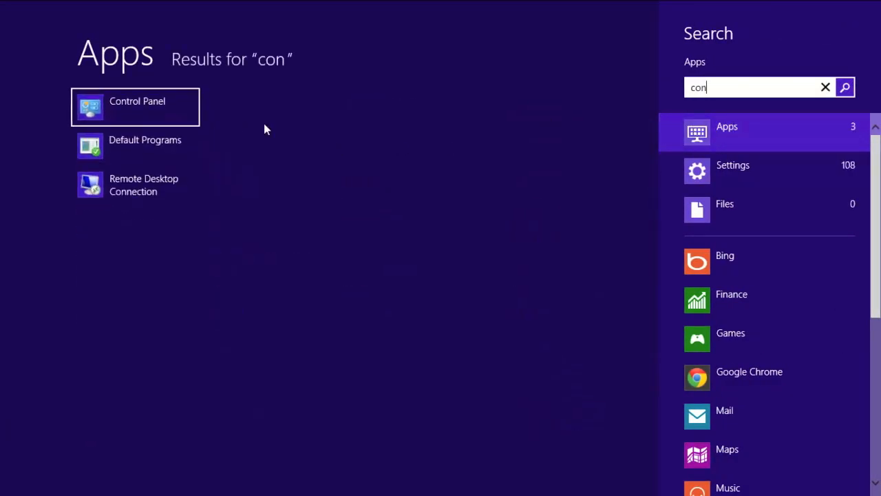
{"action": "left_click", "coordinate": [176, 104]}
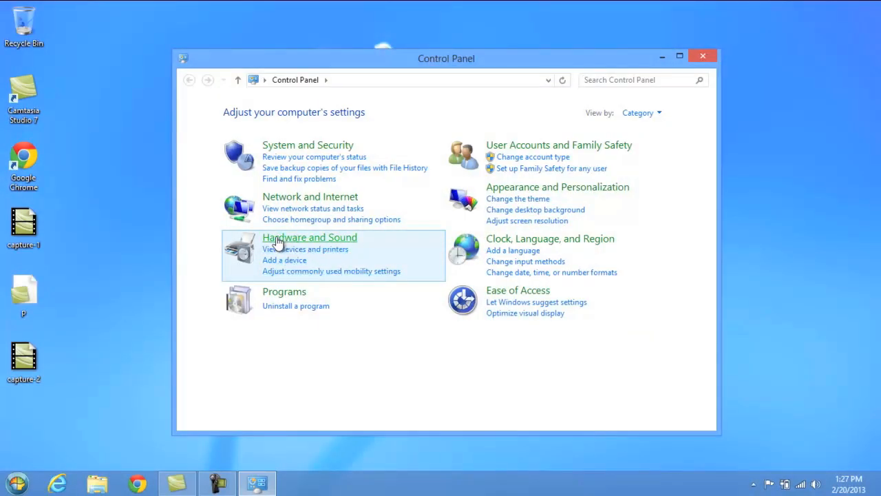
Step: Reach the power-button settings page under Hardware and Sound, Power Options
{"action": "left_click", "coordinate": [306, 242]}
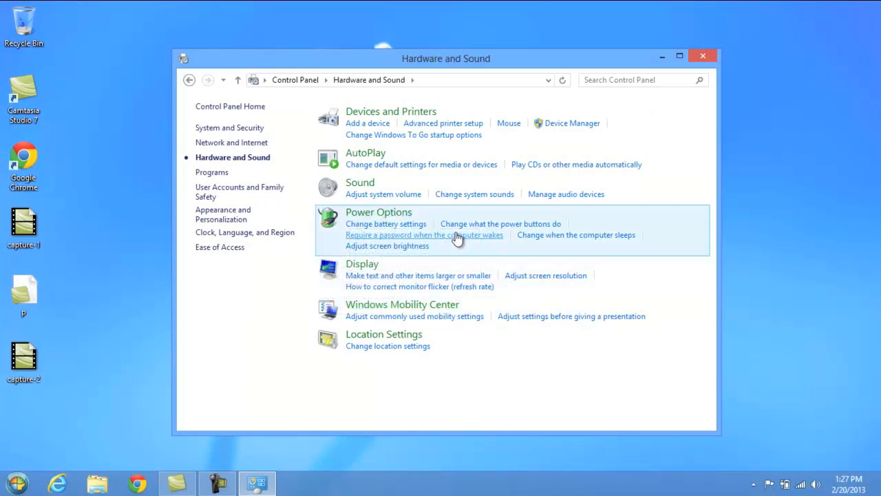
{"action": "left_click", "coordinate": [549, 226]}
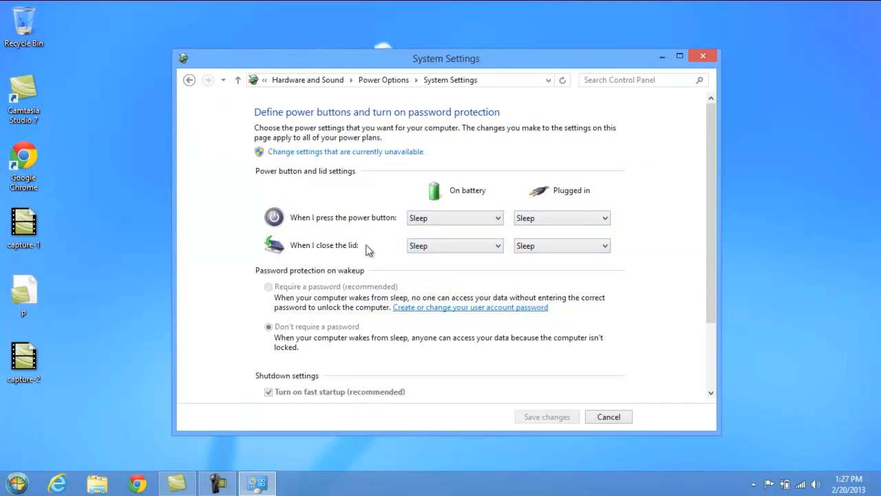
Step: Review the On battery power-button choices twice, keeping them on Sleep
{"action": "left_click", "coordinate": [485, 220]}
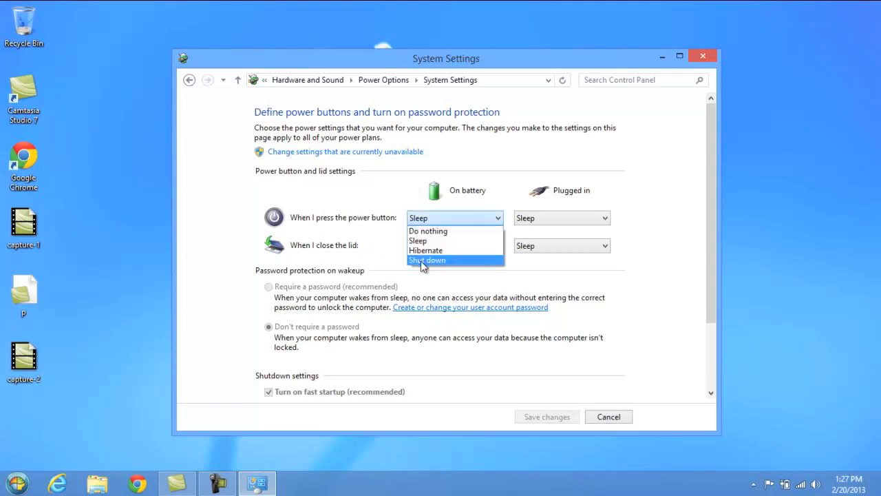
{"action": "left_click", "coordinate": [395, 199]}
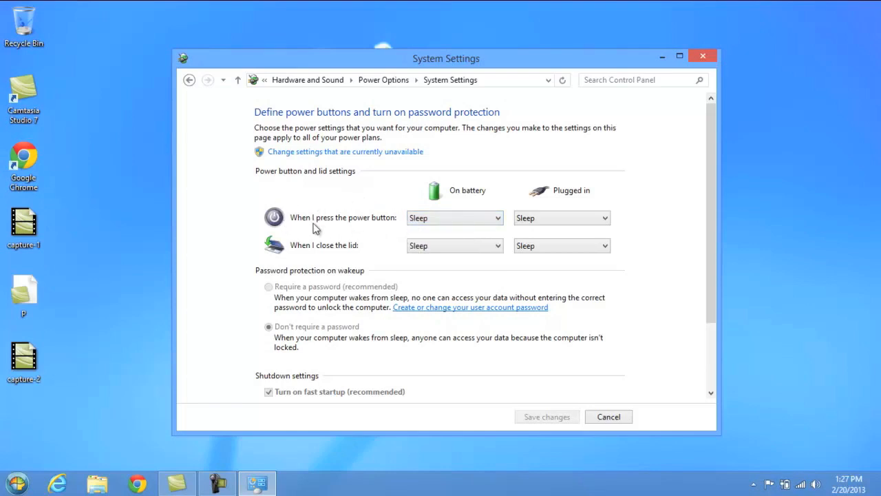
{"action": "left_click", "coordinate": [453, 218]}
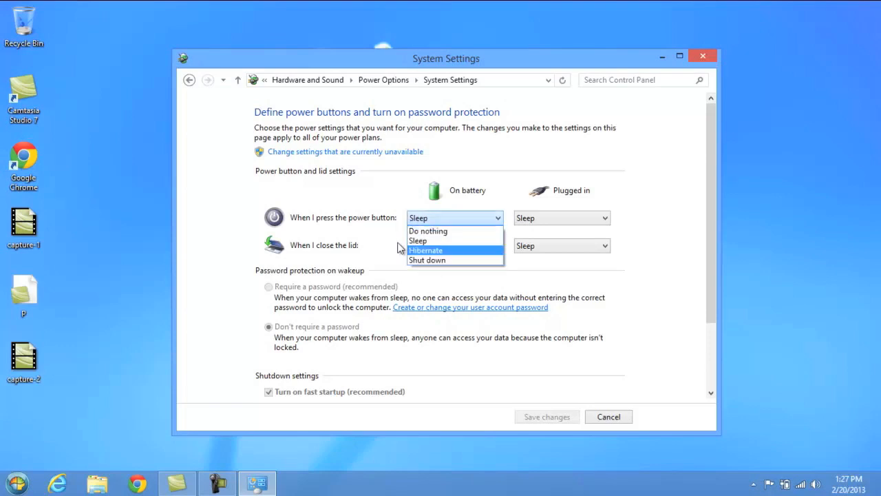
{"action": "left_click", "coordinate": [372, 199]}
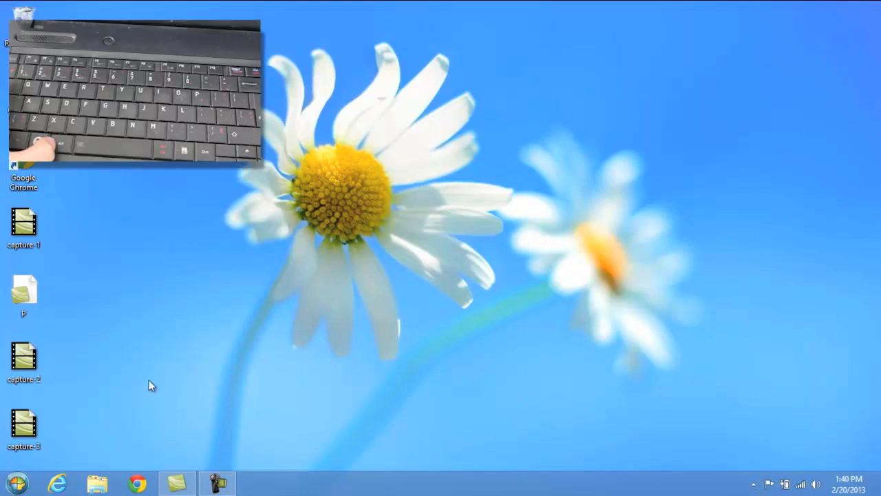
Step: With Alt+F4, list the Shut Down Windows choices from Sign out down to Update and restart
{"action": "key", "text": "alt+F4"}
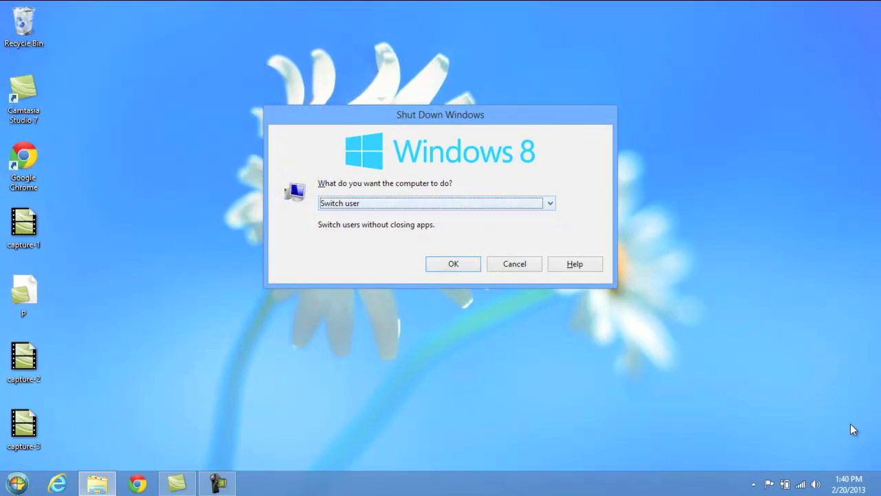
{"action": "key", "text": "alt+Down"}
{"action": "key", "text": "Down"}
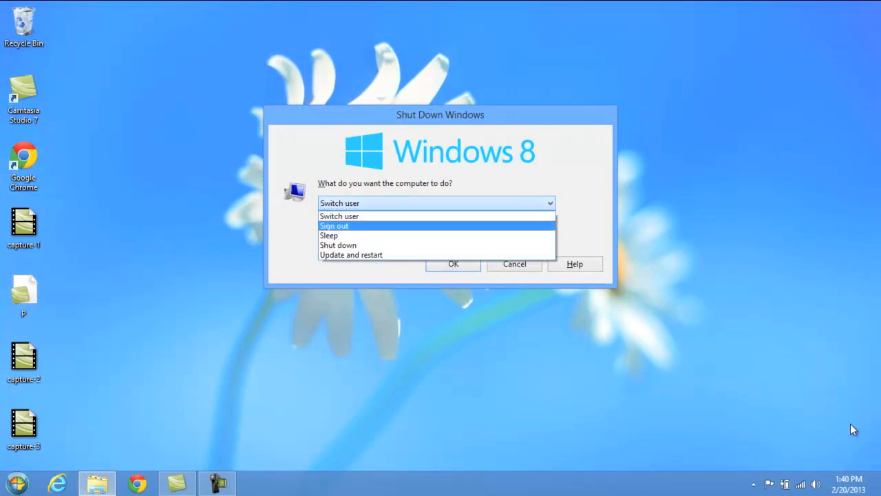
{"action": "key", "text": "Down"}
{"action": "key", "text": "Down"}
{"action": "key", "text": "Down"}
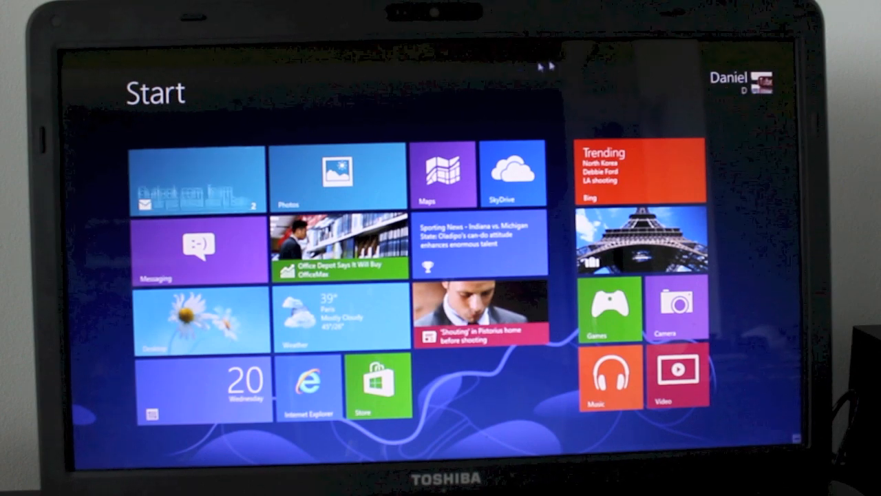
Step: Sign out from the user name menu and show Sleep, Shut down and restart on the sign-in screen
{"action": "left_click", "coordinate": [744, 81]}
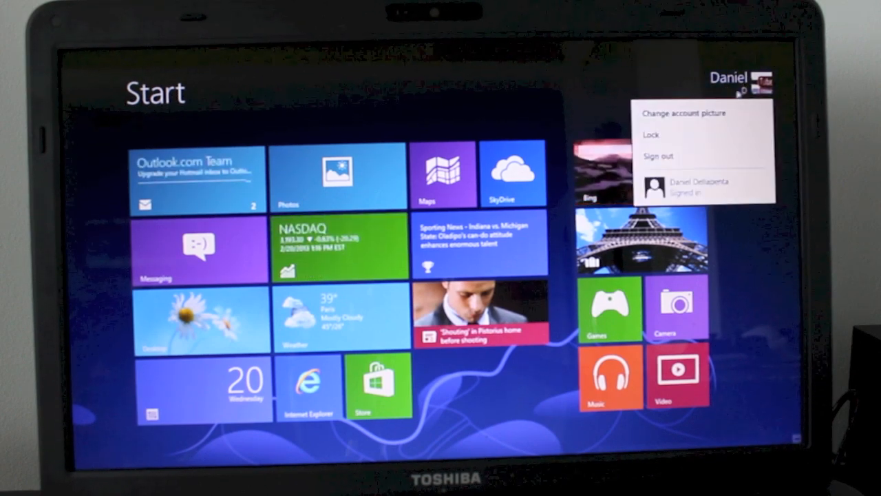
{"action": "left_click", "coordinate": [660, 157]}
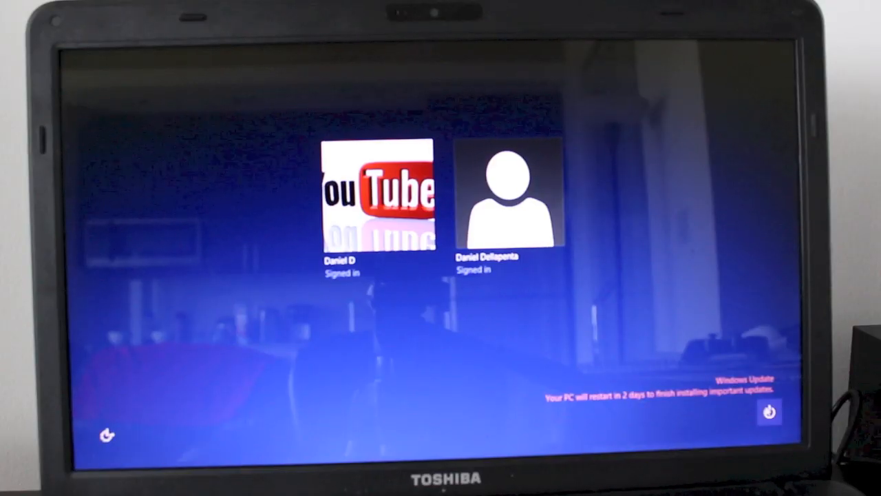
{"action": "left_click", "coordinate": [769, 412]}
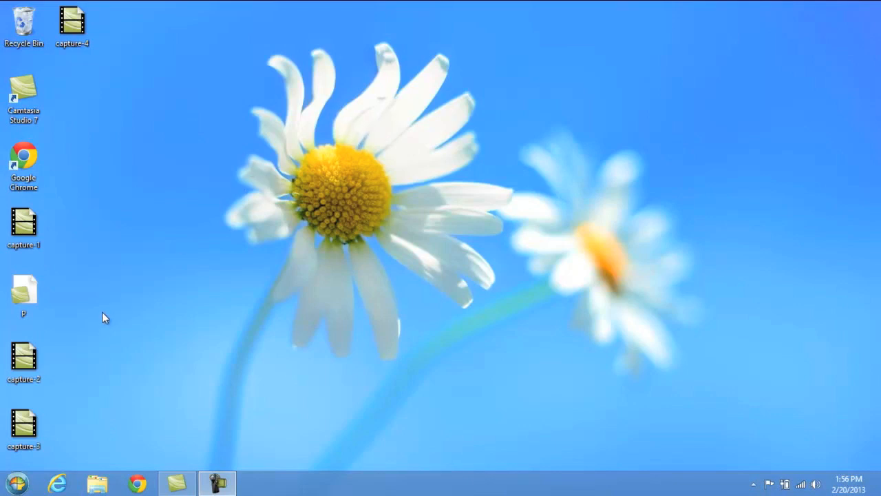
{"action": "left_click", "coordinate": [18, 484]}
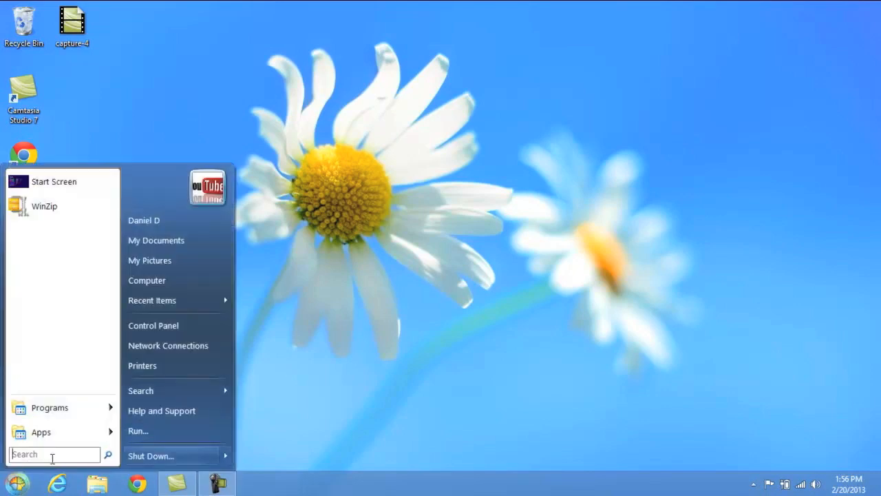
{"action": "mouse_move", "coordinate": [176, 455]}
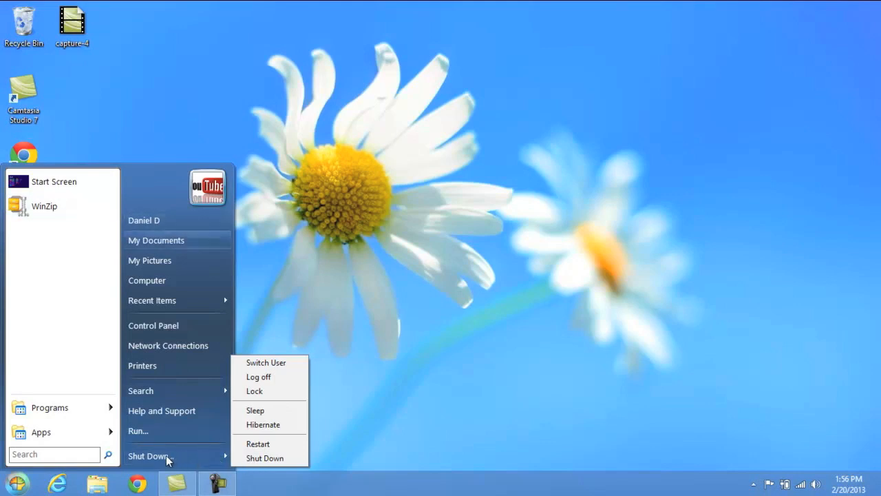
{"action": "key", "text": "Down"}
{"action": "key", "text": "Down"}
{"action": "key", "text": "Down"}
{"action": "key", "text": "Up"}
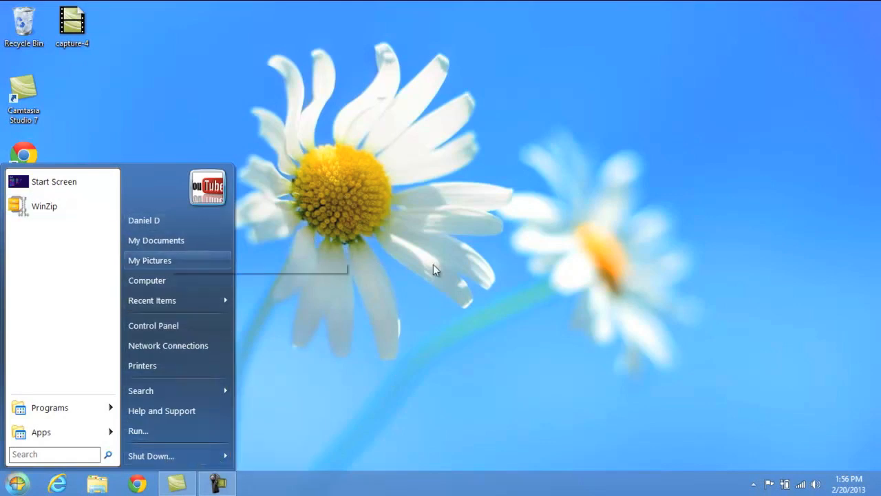
{"action": "key", "text": "Up"}
{"action": "key", "text": "Down"}
{"action": "key", "text": "Down"}
{"action": "key", "text": "Down"}
{"action": "key", "text": "Right"}
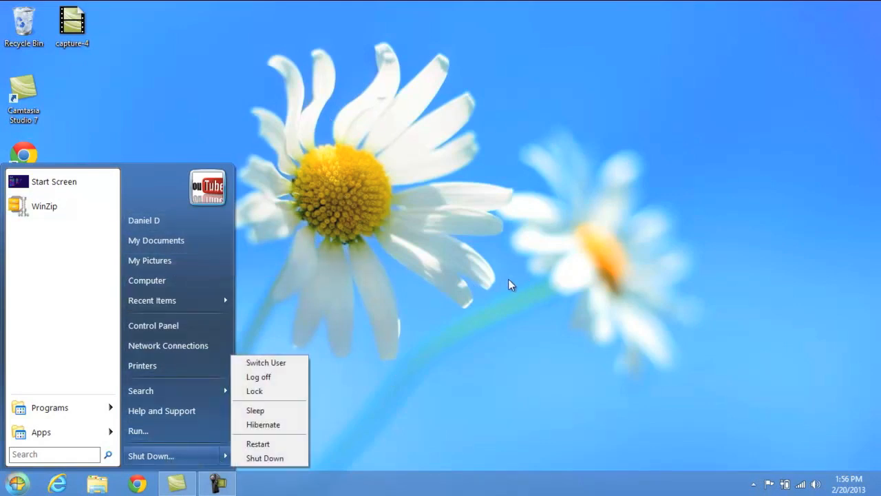
{"action": "key", "text": "Return"}
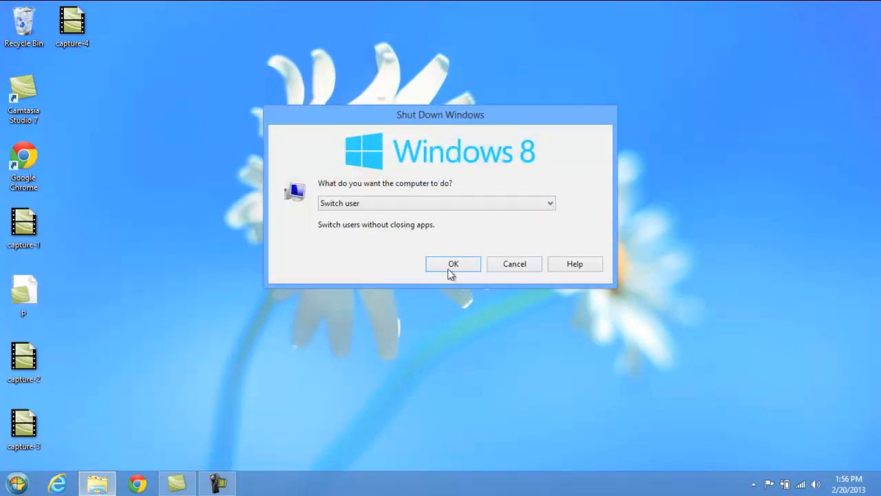
{"action": "key", "text": "Escape"}
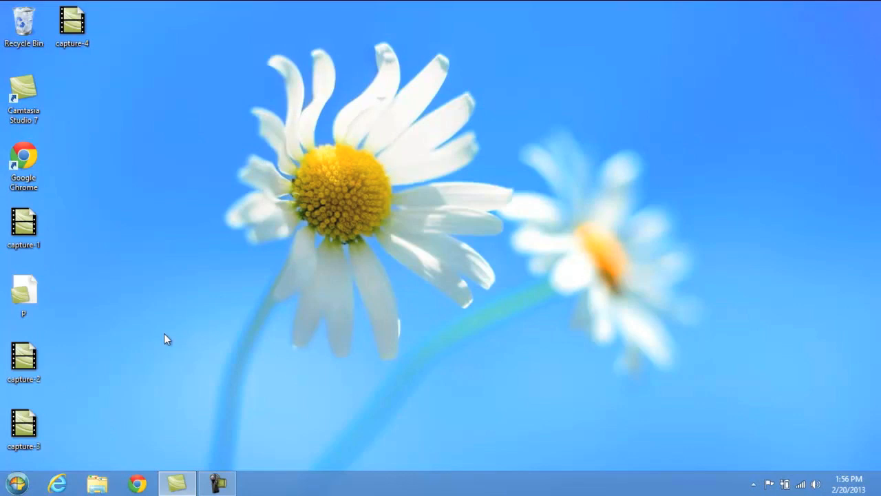
{"action": "left_click", "coordinate": [17, 484]}
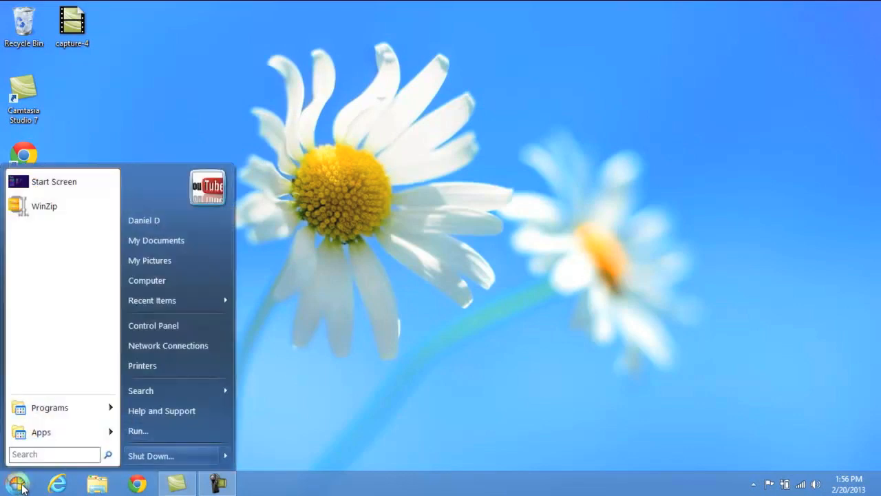
{"action": "left_click", "coordinate": [15, 485]}
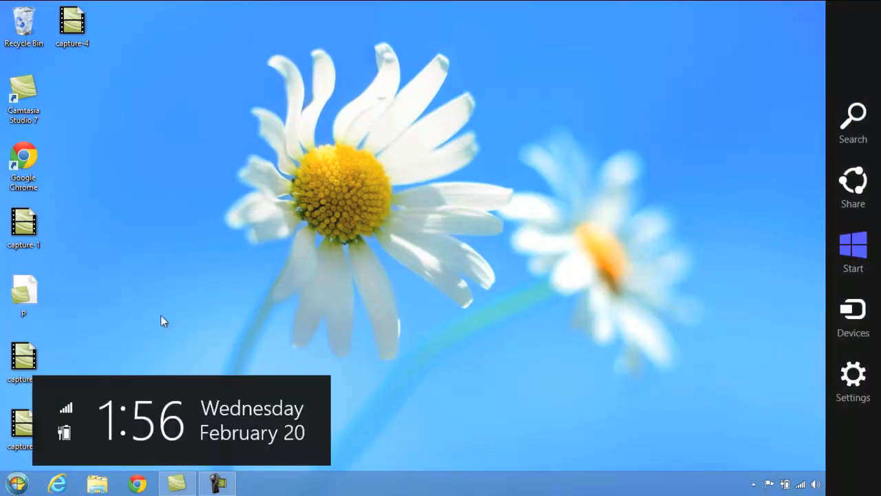
{"action": "key", "text": "Down"}
{"action": "key", "text": "Down"}
{"action": "key", "text": "Return"}
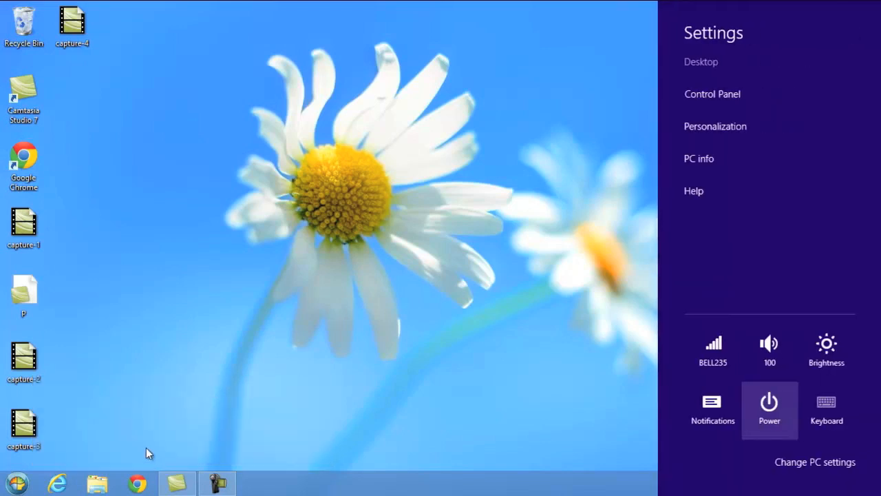